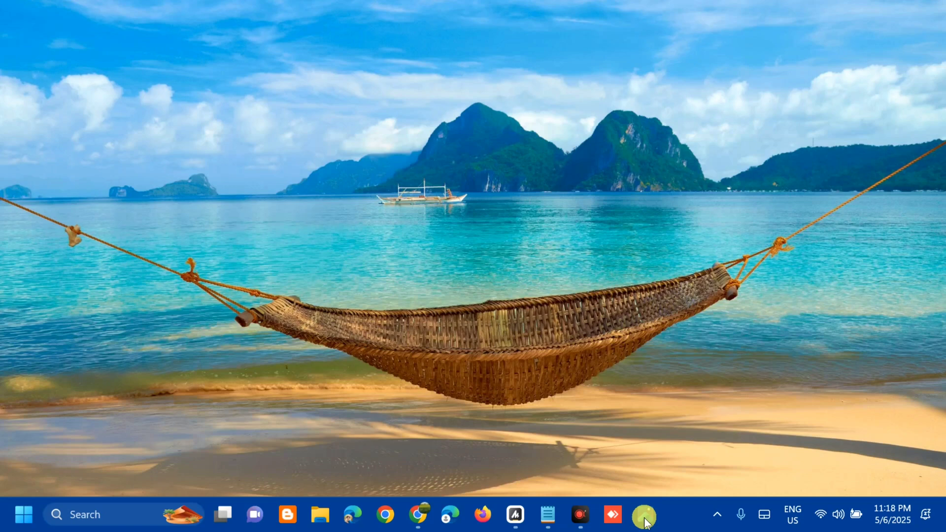
Step: From a Start search for Microsoft Teams, go to its App settings page in Windows Settings
click(23, 514)
click(115, 62)
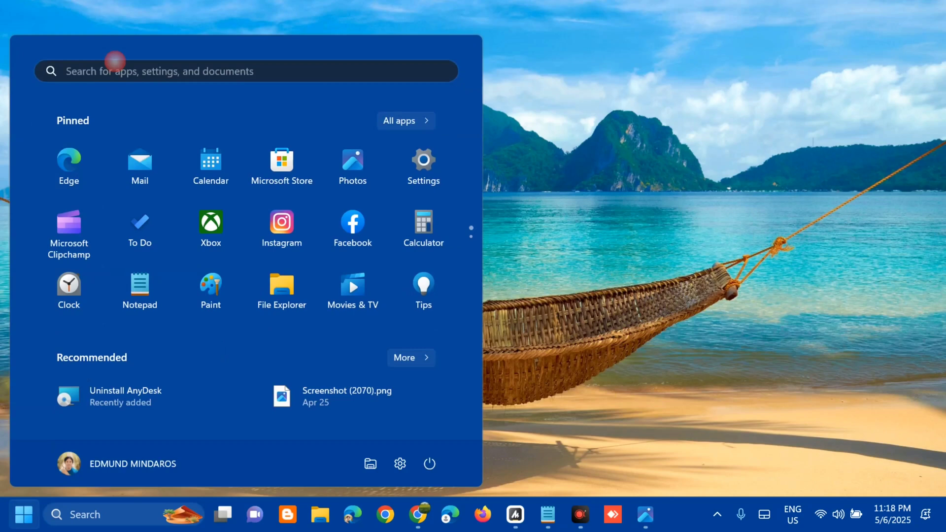
text(mi)
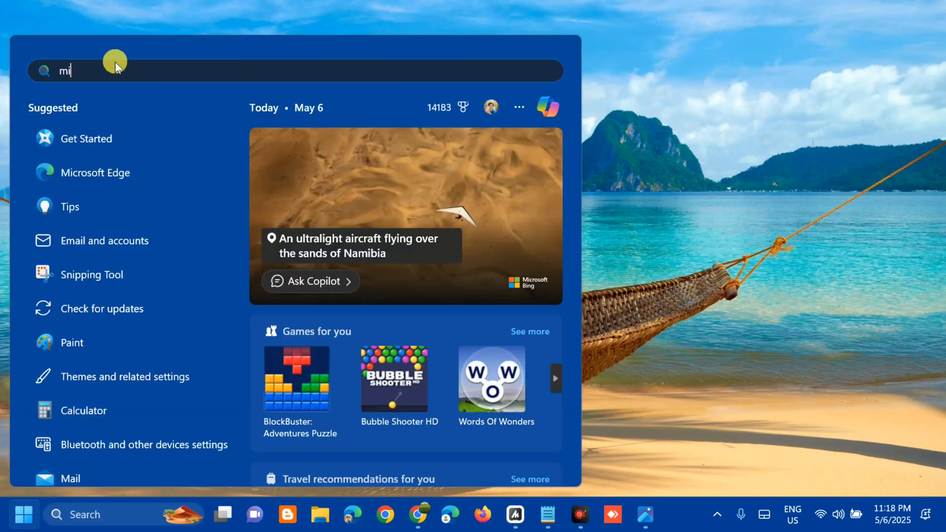
text(crosoft te)
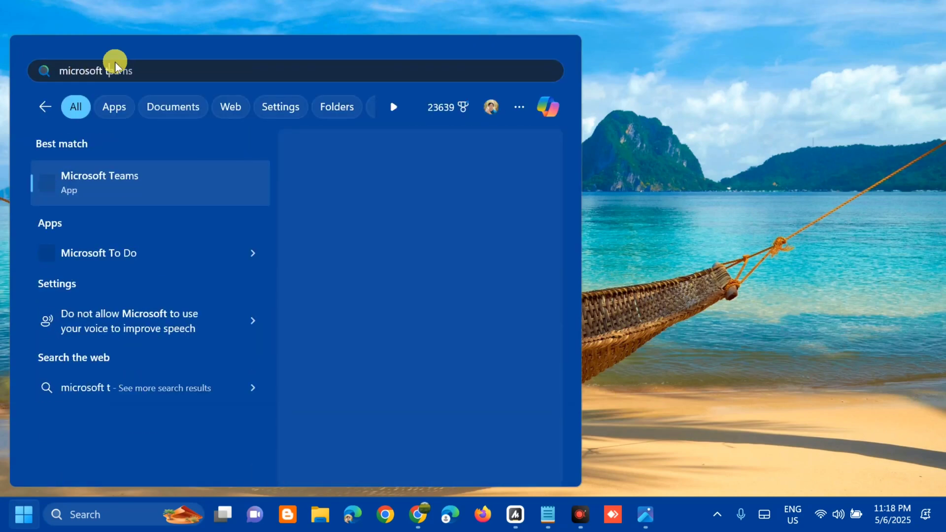
text(ams)
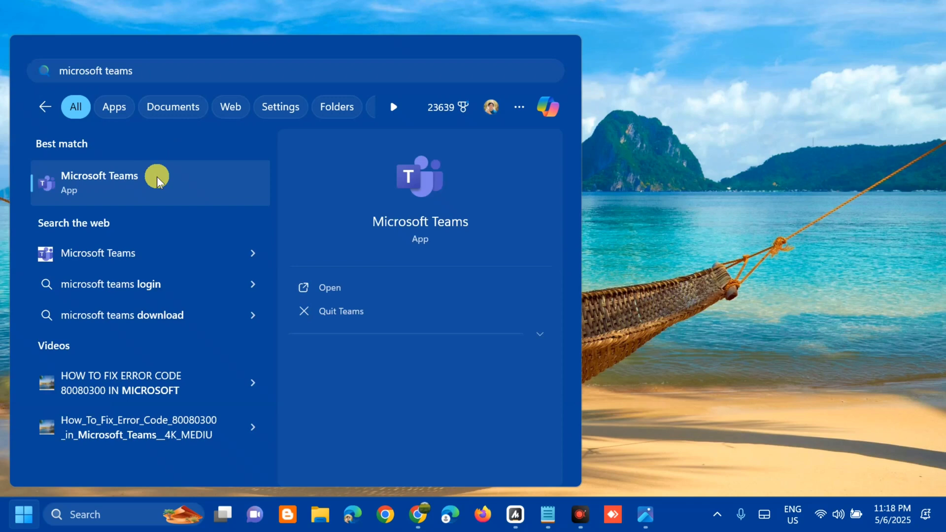
right_click(157, 177)
click(223, 276)
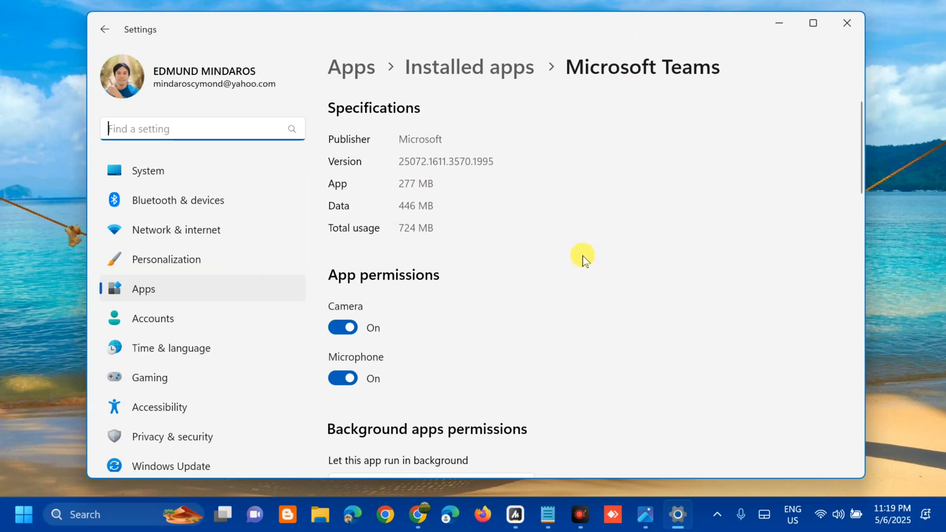
scroll(581, 255, down, 3)
scroll(581, 255, down, 3)
scroll(582, 265, down, 2)
scroll(582, 263, down, 3)
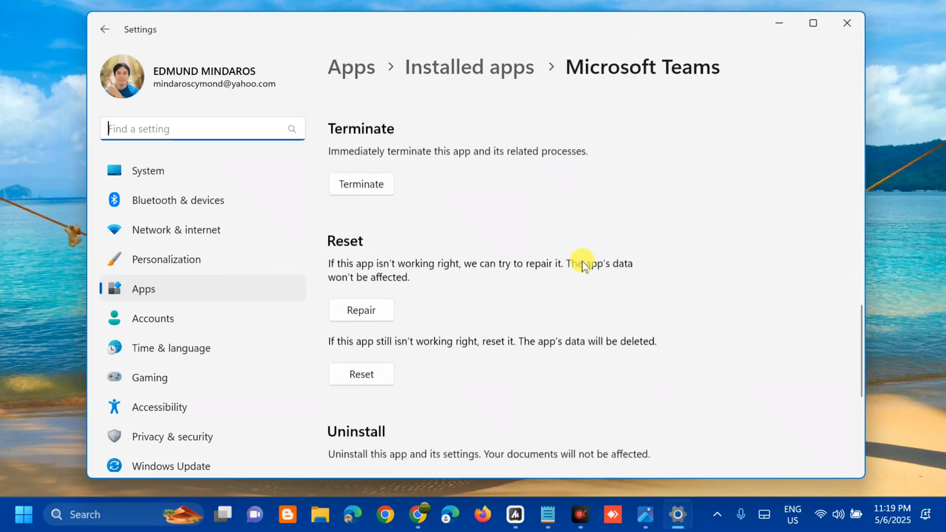
scroll(582, 260, down, 2)
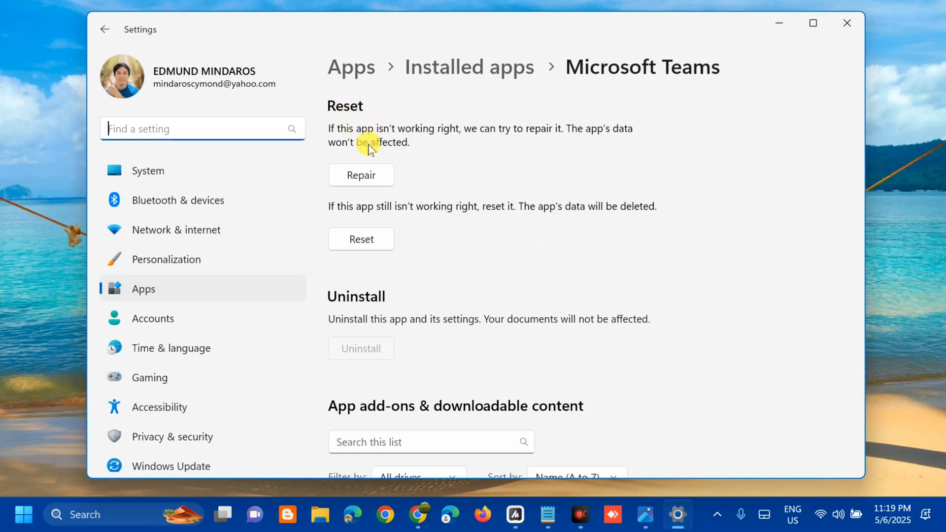
Step: Repair Microsoft Teams, then reset it and confirm deleting its app data
click(358, 177)
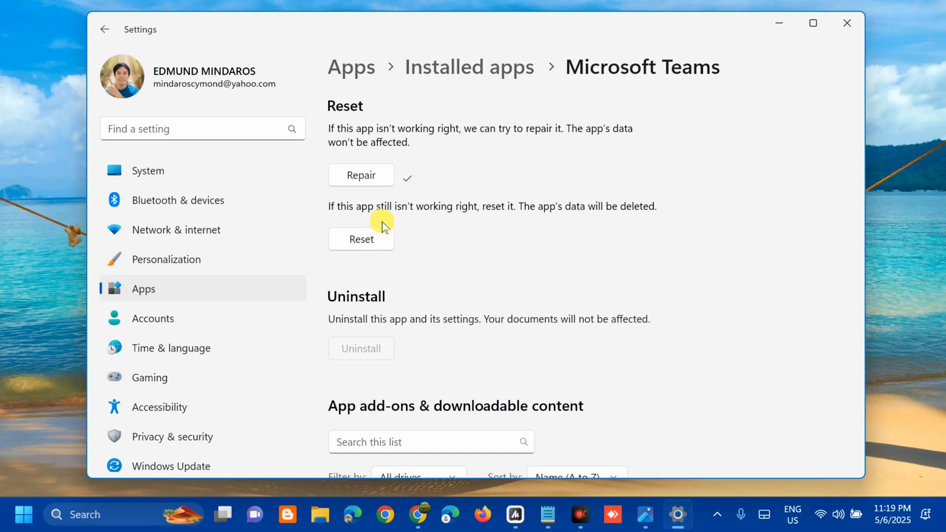
click(361, 243)
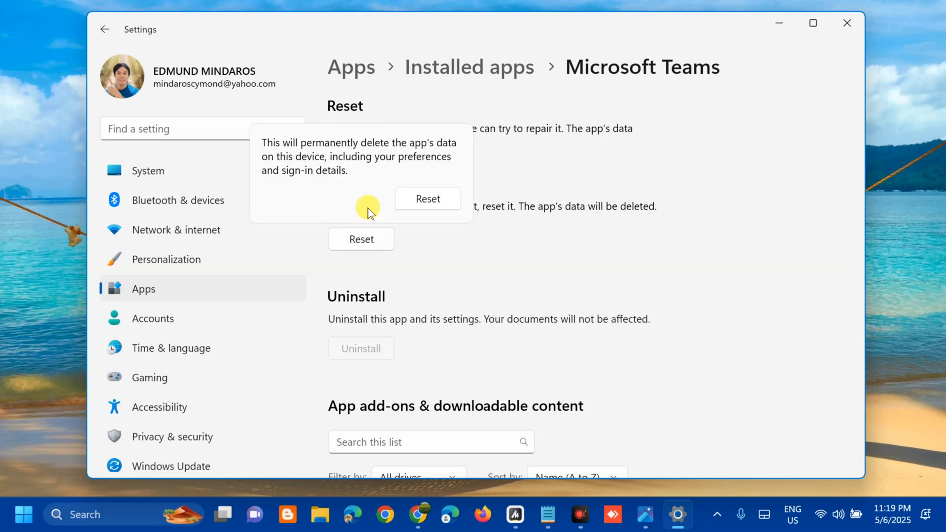
click(429, 203)
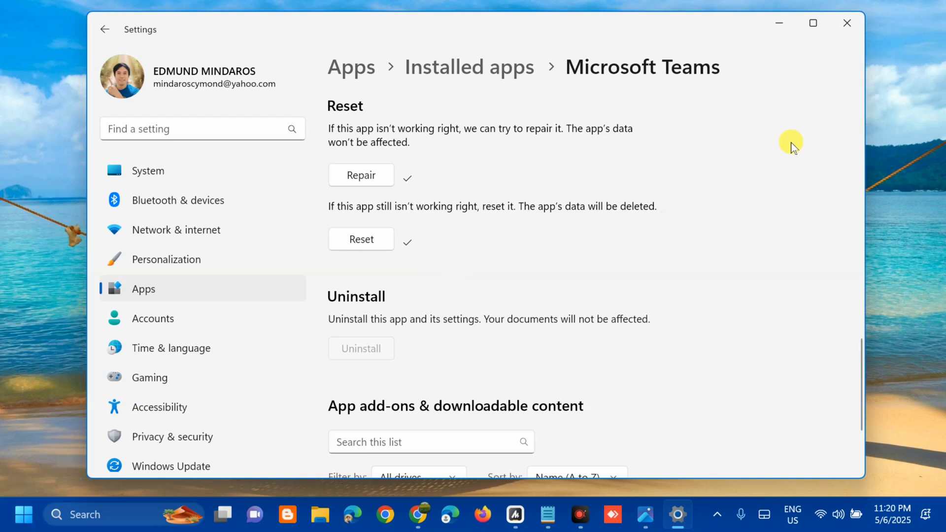
Step: Close Settings and launch Control Panel from a Start search
click(846, 32)
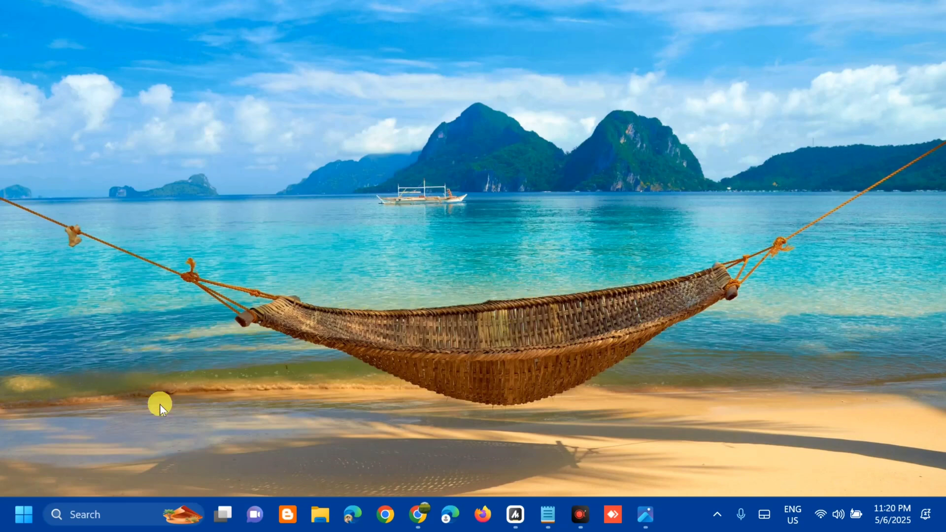
click(23, 516)
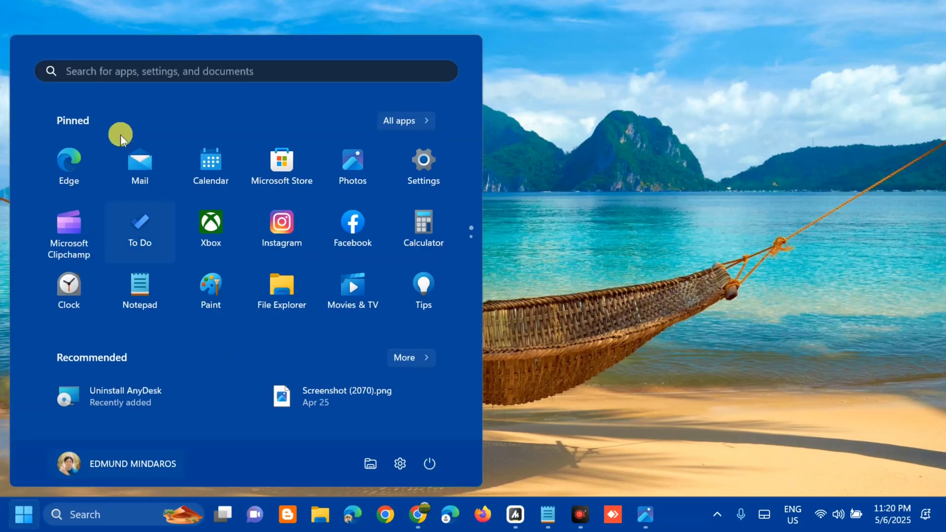
click(127, 73)
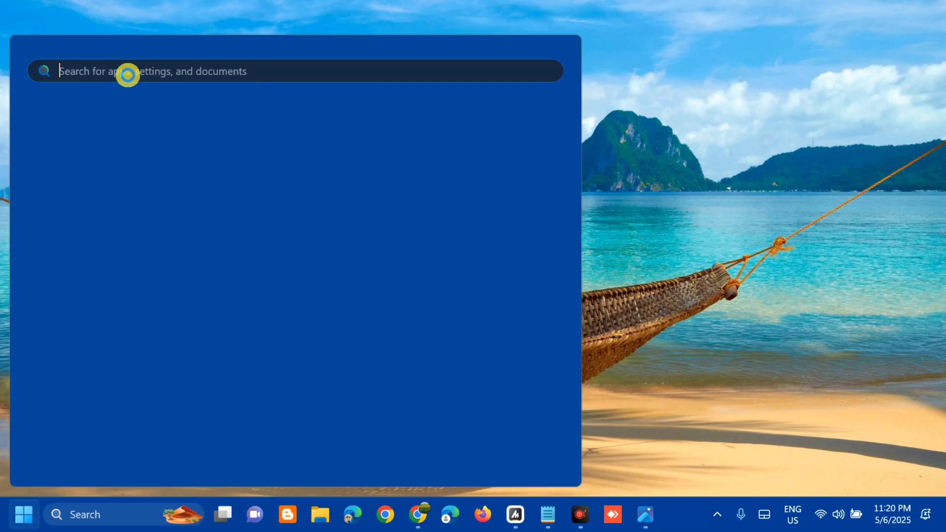
text(con)
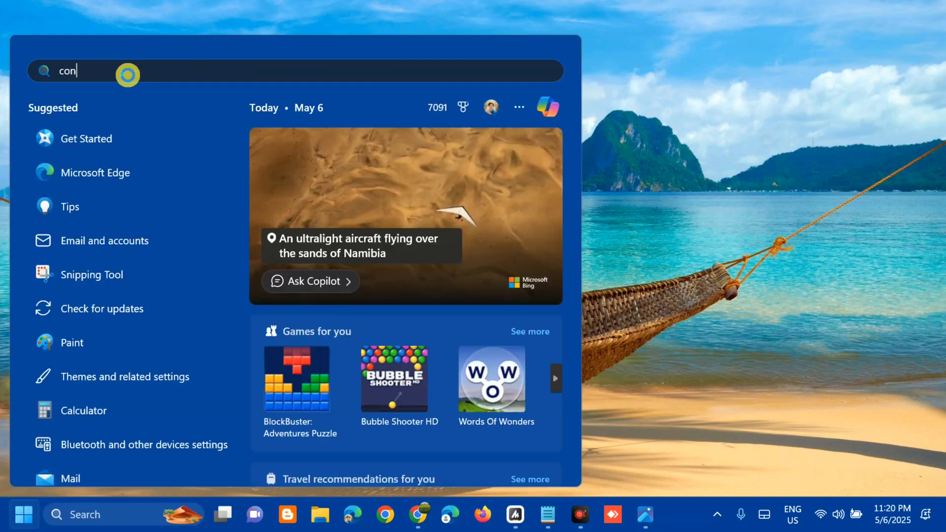
text(trol panel)
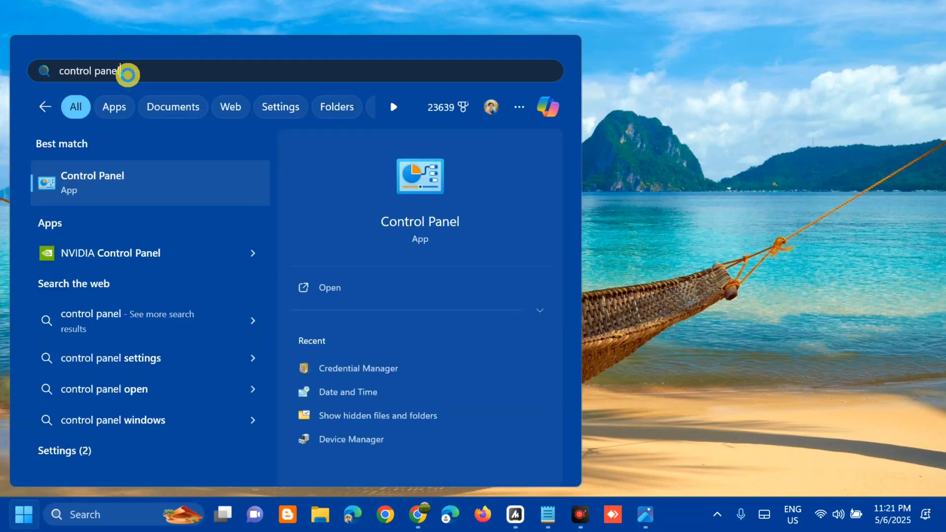
click(328, 288)
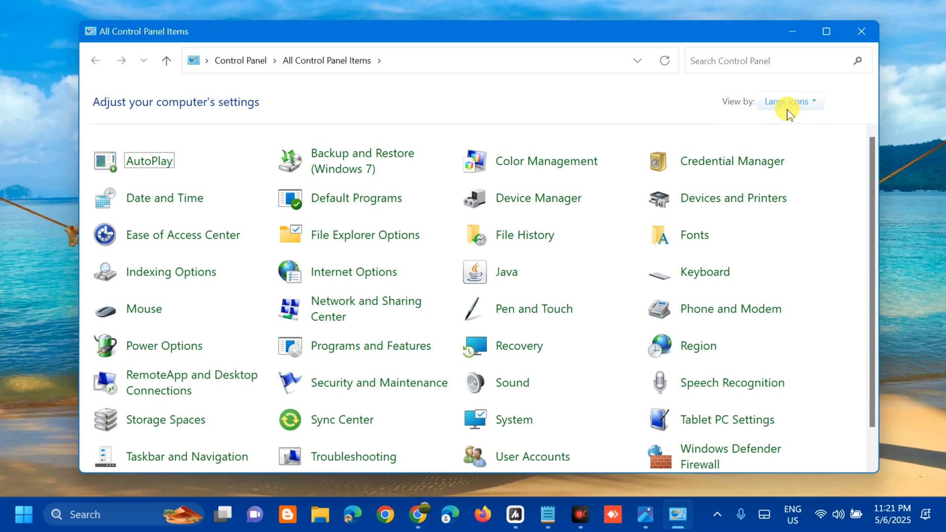
Step: Switch Control Panel to Category view and reach Credential Manager via User Accounts
click(813, 107)
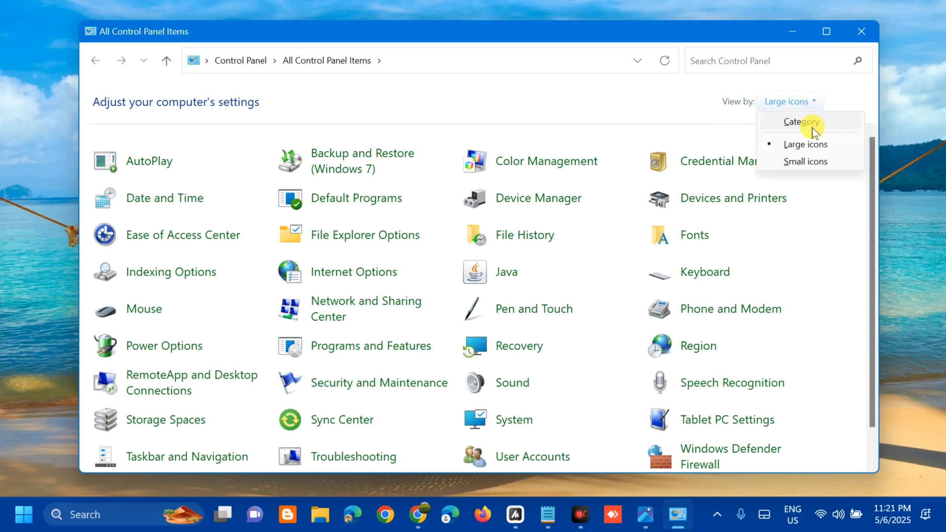
click(808, 123)
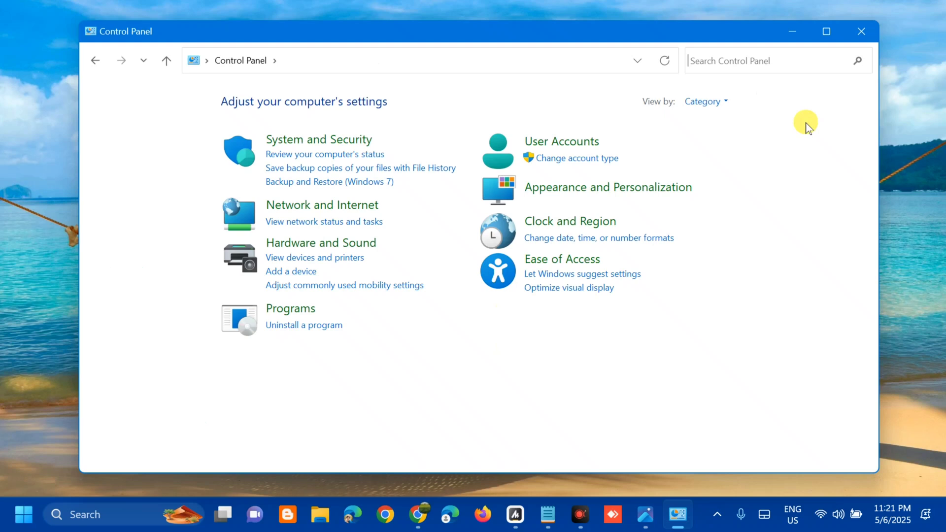
click(566, 146)
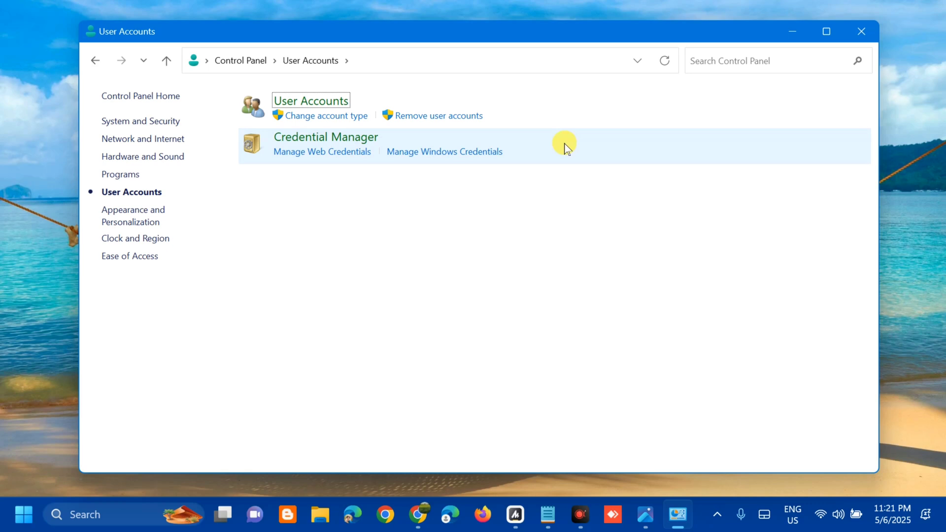
click(308, 138)
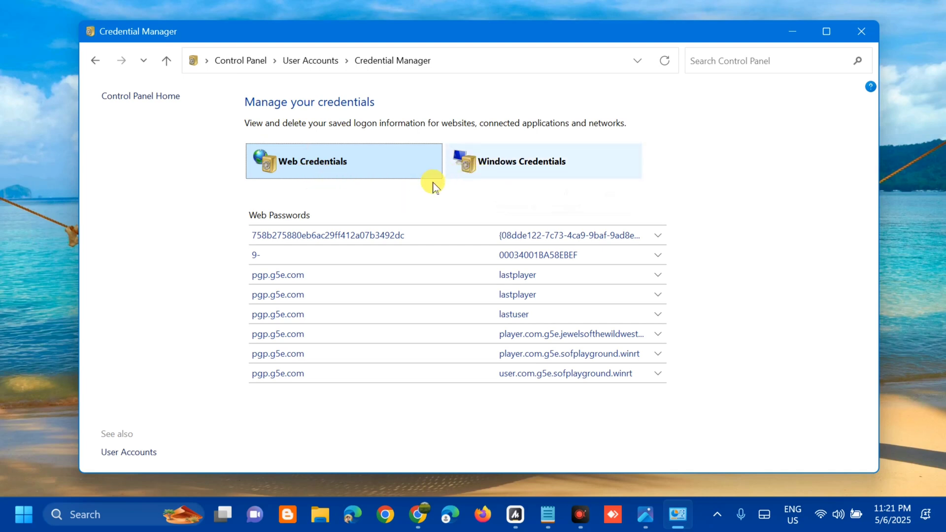
Step: Under Windows Credentials, remove the Microsoft teamslv/teams generic credential and confirm with Yes
click(510, 171)
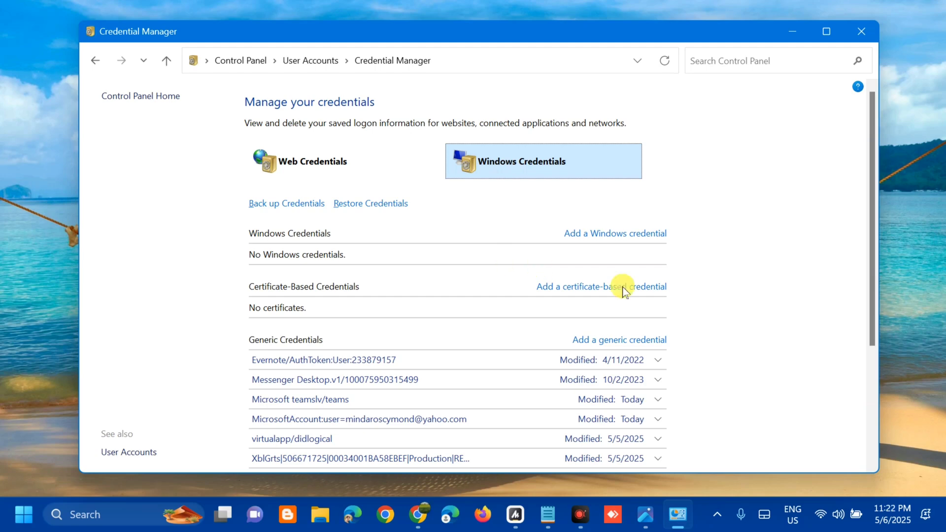
scroll(725, 292, down, 1)
scroll(725, 292, down, 1)
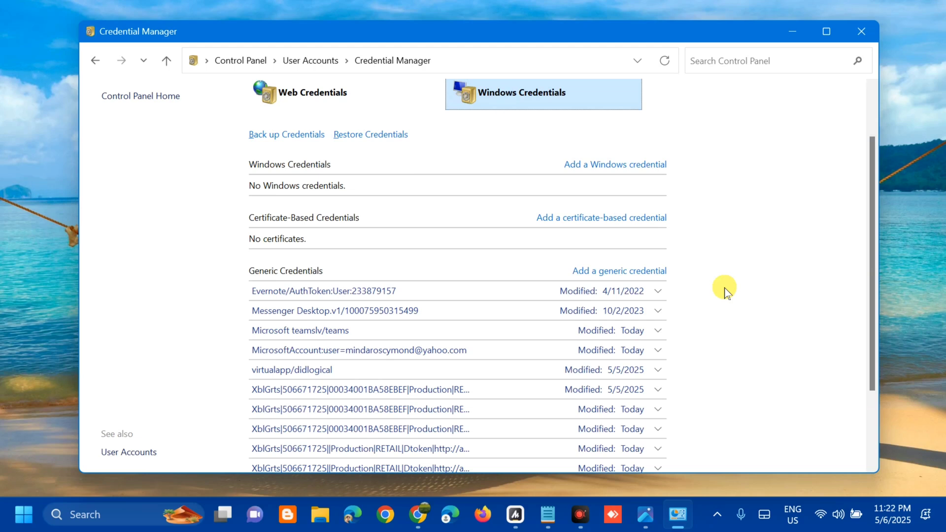
scroll(724, 293, down, 1)
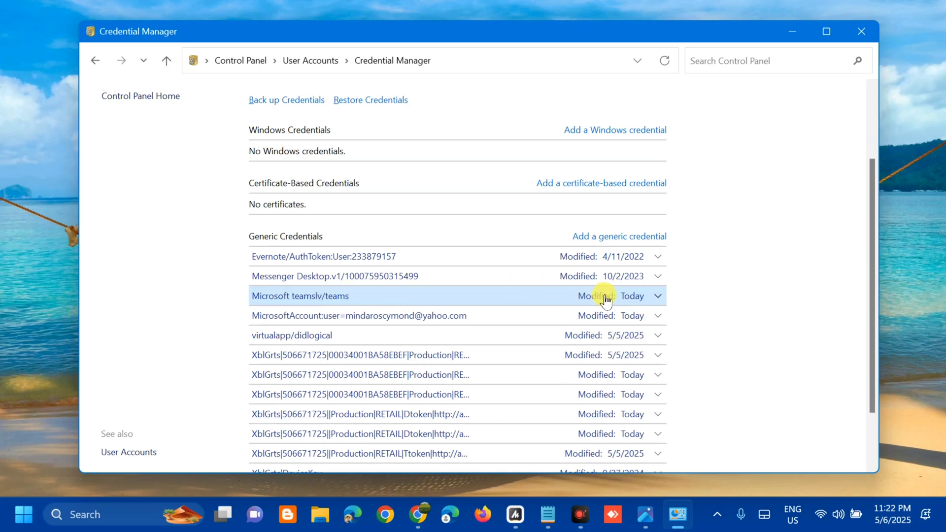
click(658, 296)
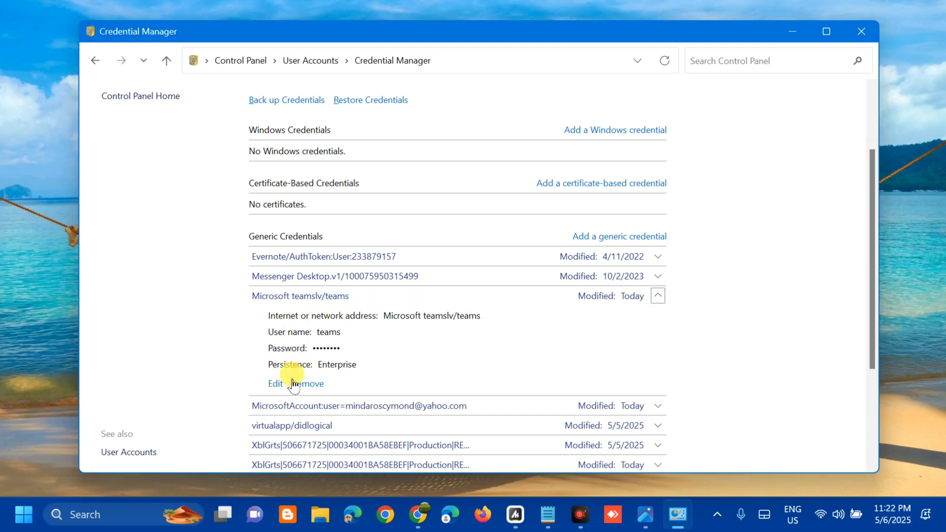
click(307, 383)
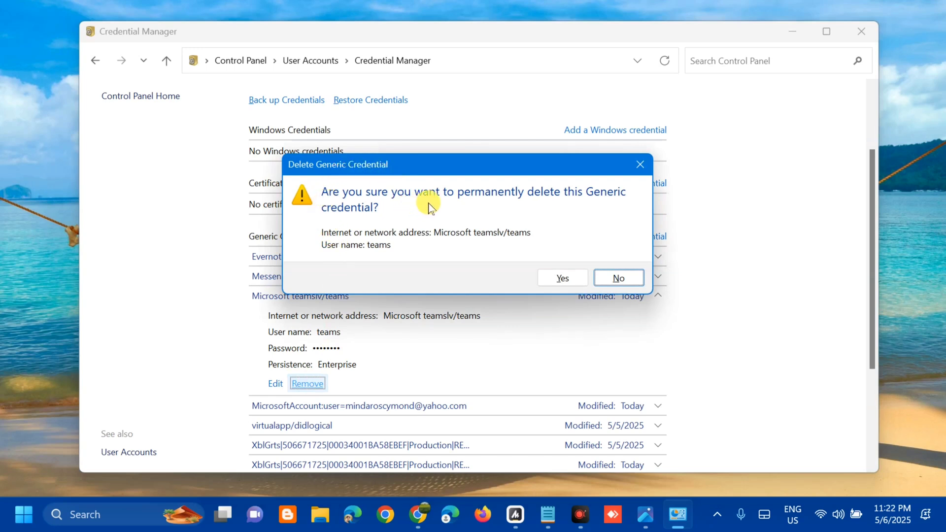
click(562, 278)
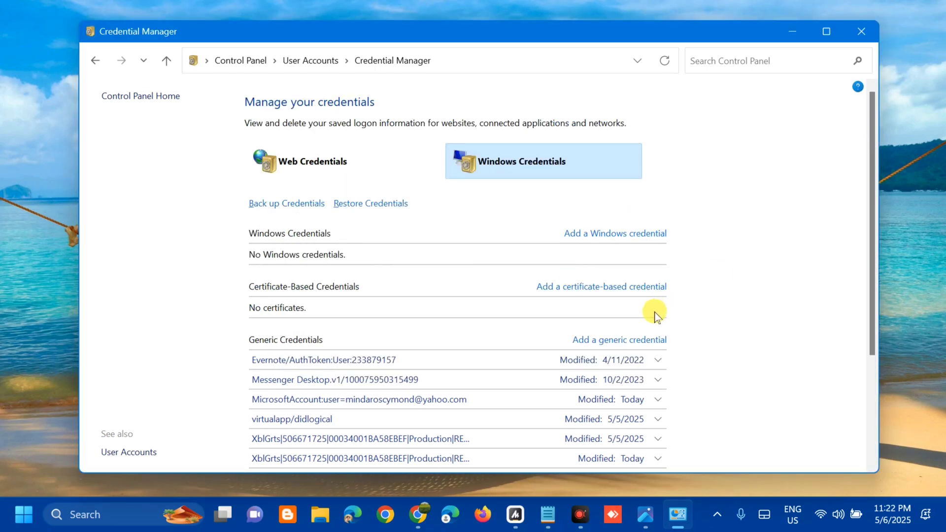
Step: Close Credential Manager and choose Restart from the Start menu power options
click(861, 31)
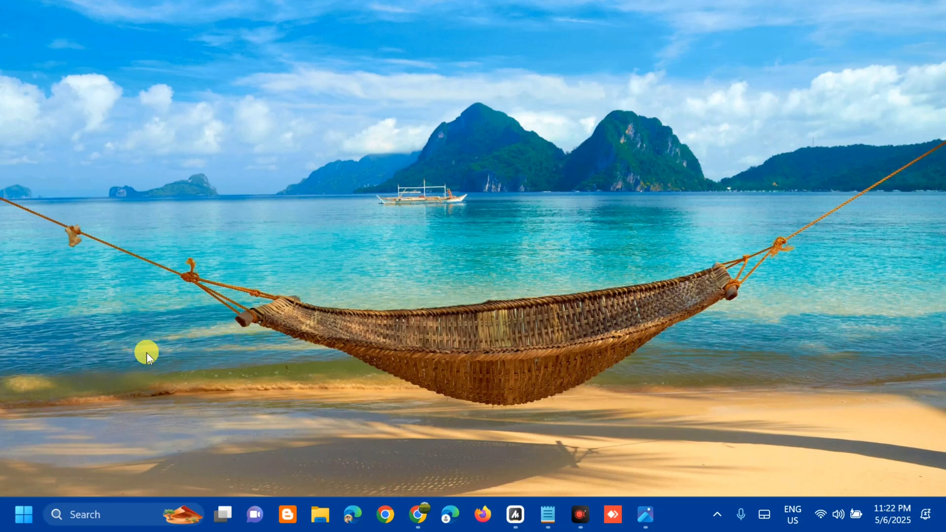
click(22, 515)
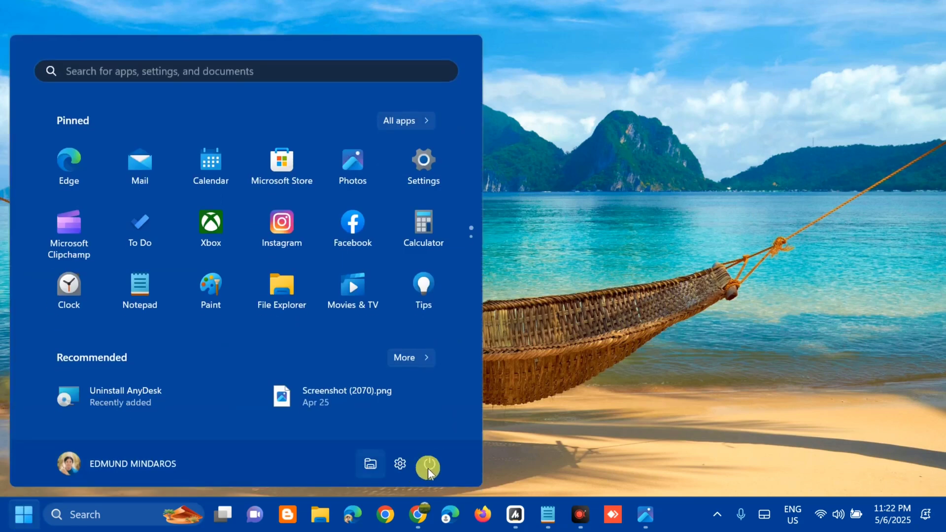
click(429, 470)
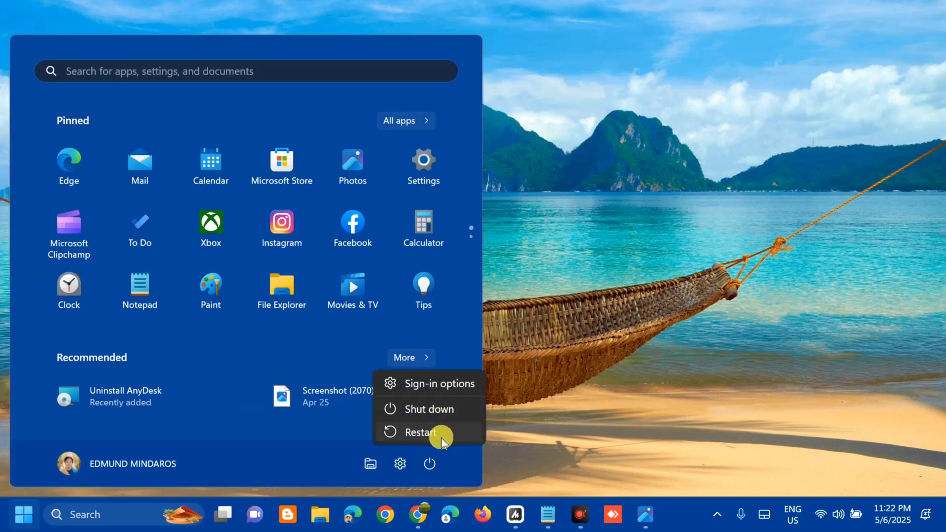
click(619, 361)
click(620, 361)
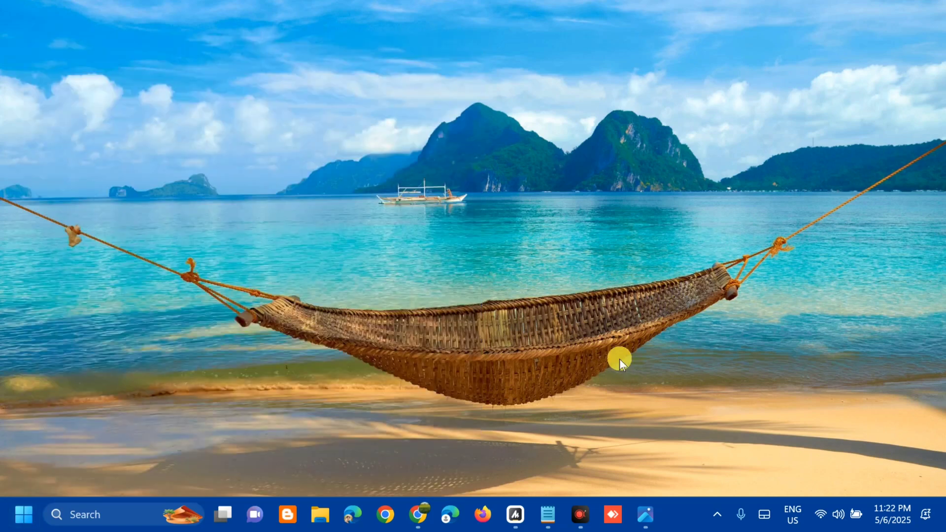